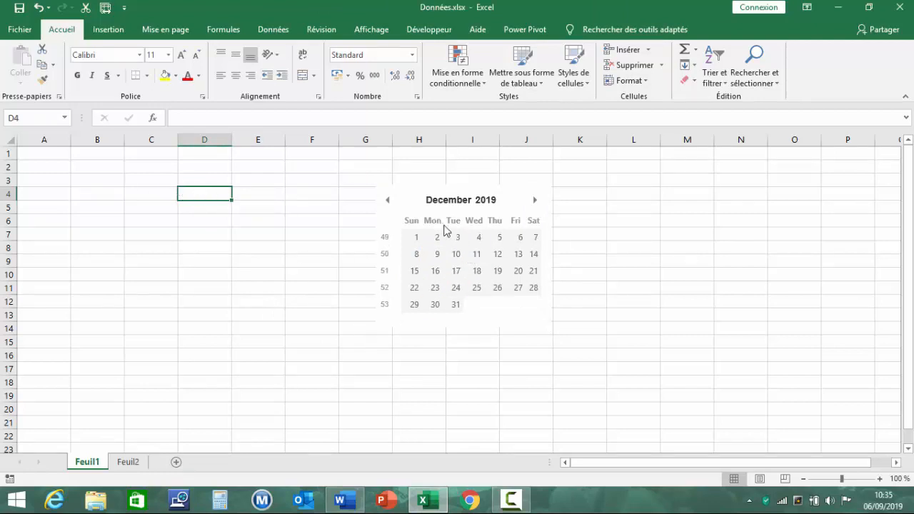
- Try inserting the date 10/12/2019 into cell D4 from the calendar, and clear the cell again
click(456, 257)
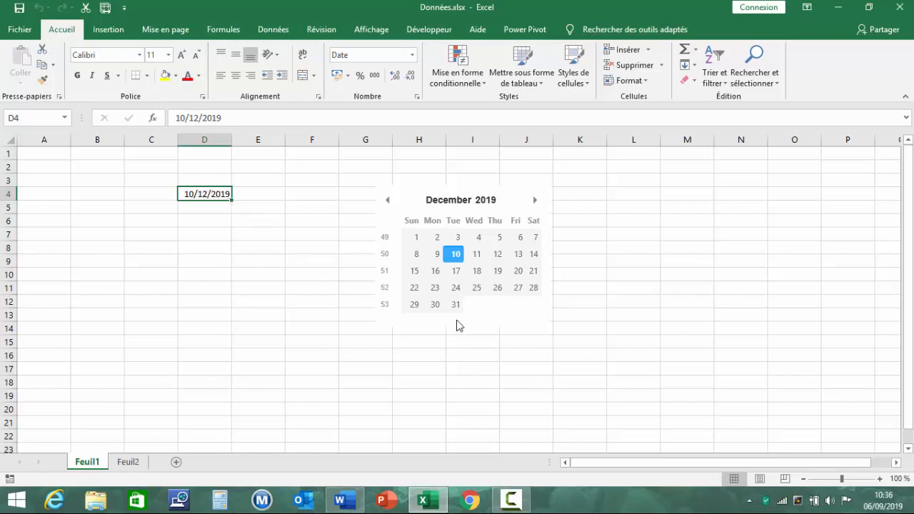
key(Delete)
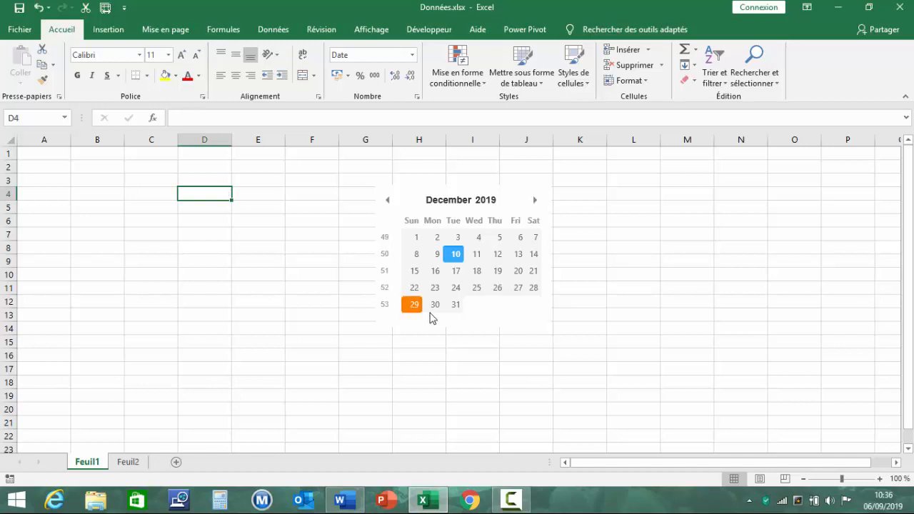
- Delete the calendar object from the Feuil1 sheet
click(498, 330)
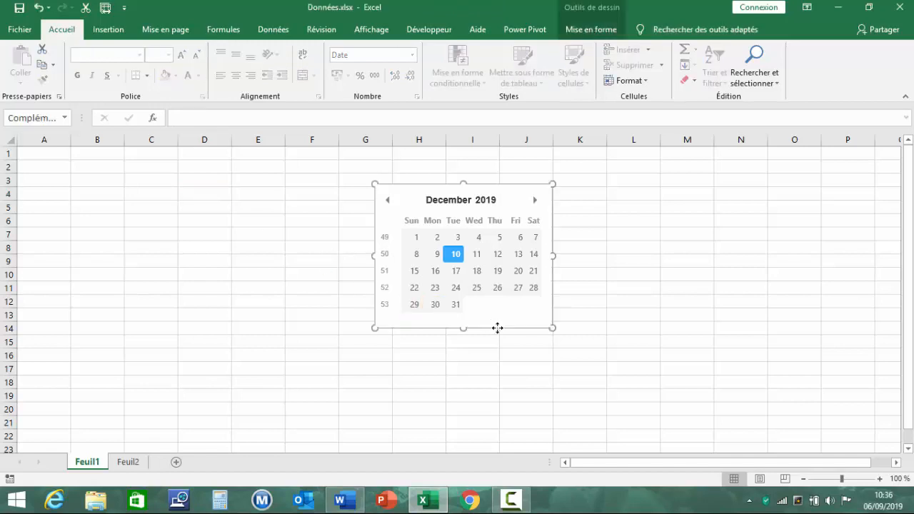
key(Delete)
click(217, 219)
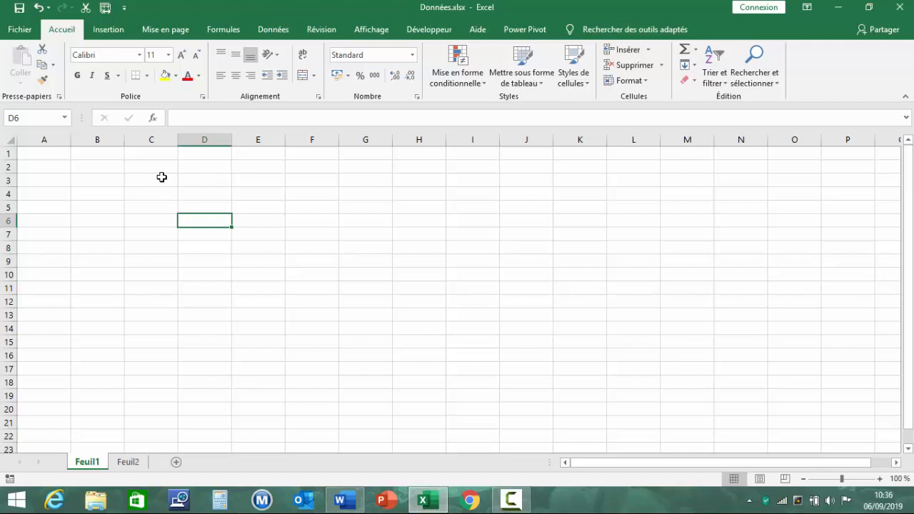
- Select cell C3 and display the list of already acquired Office add-ins
click(161, 177)
click(112, 32)
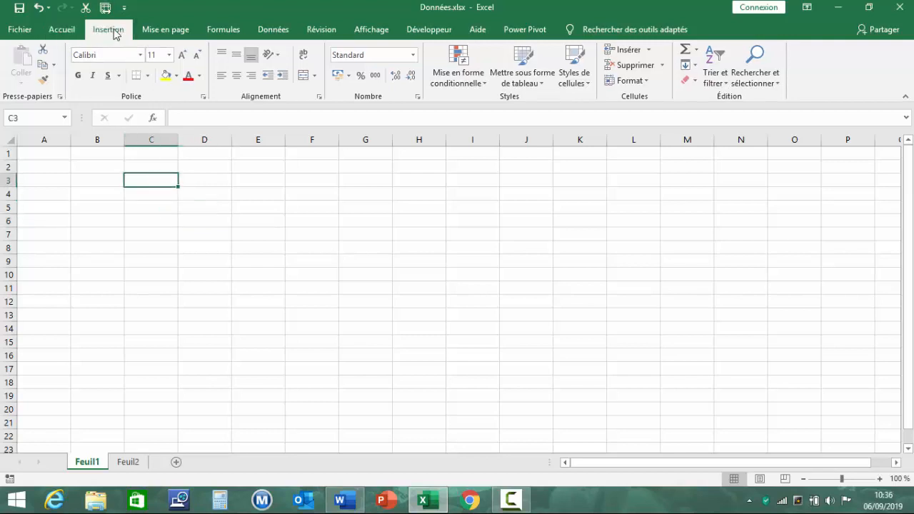
click(243, 61)
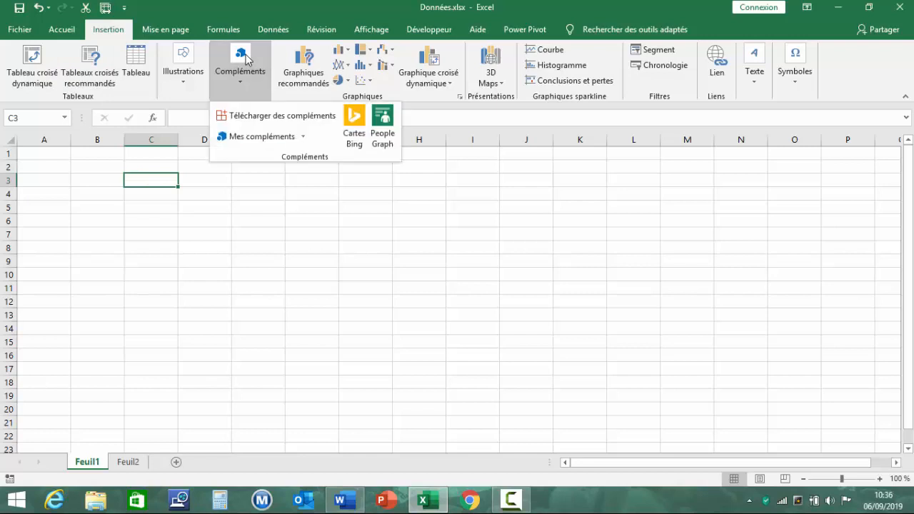
click(241, 69)
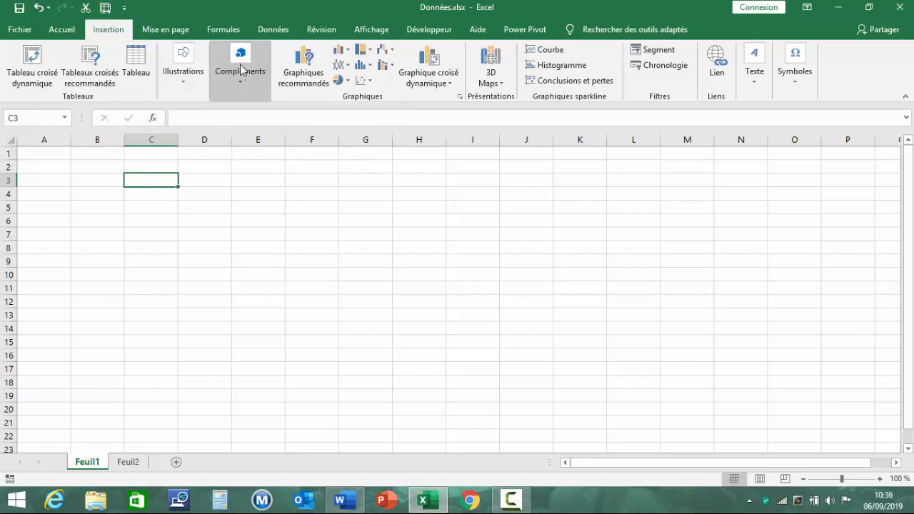
click(241, 69)
click(280, 143)
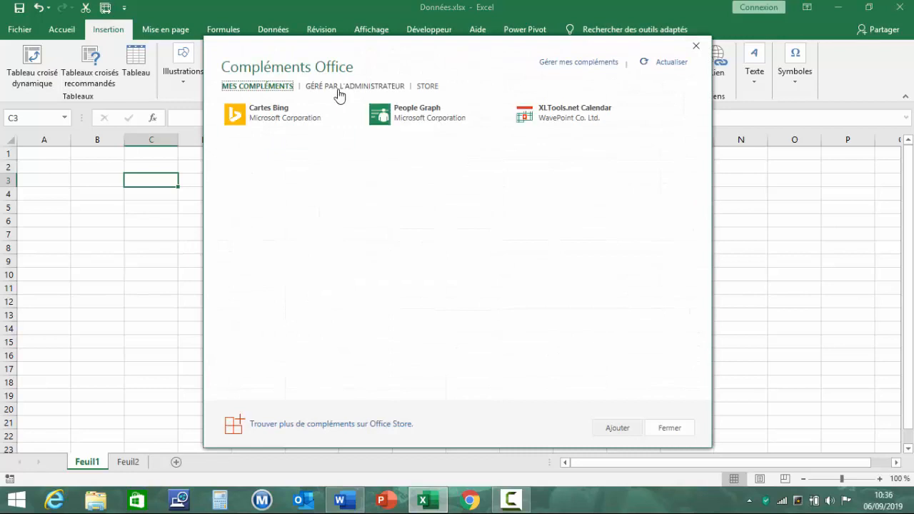
click(425, 87)
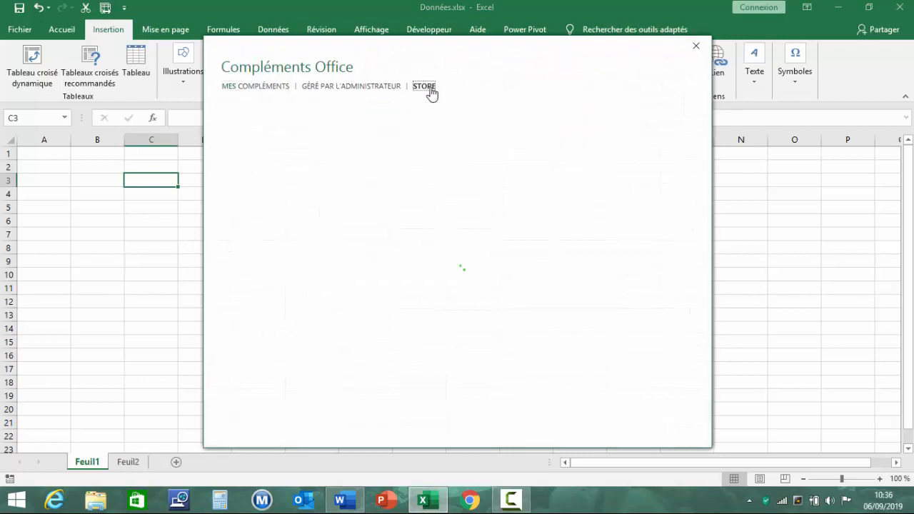
click(271, 88)
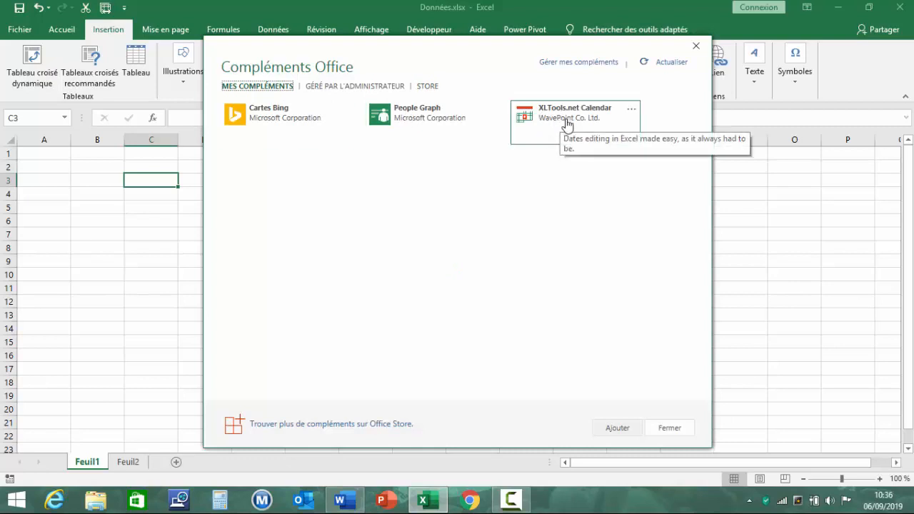
- Remove the XLTools.net Calendar add-in from the personal add-ins list
click(633, 111)
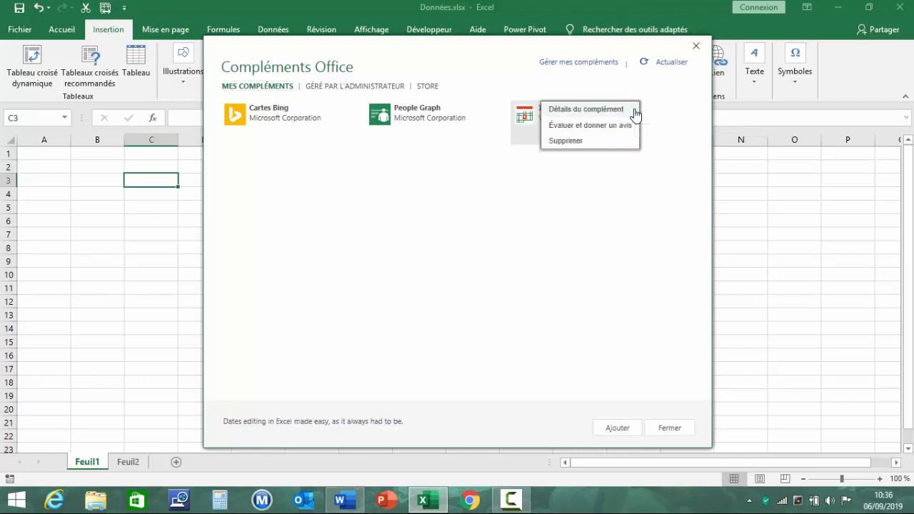
click(572, 143)
click(461, 268)
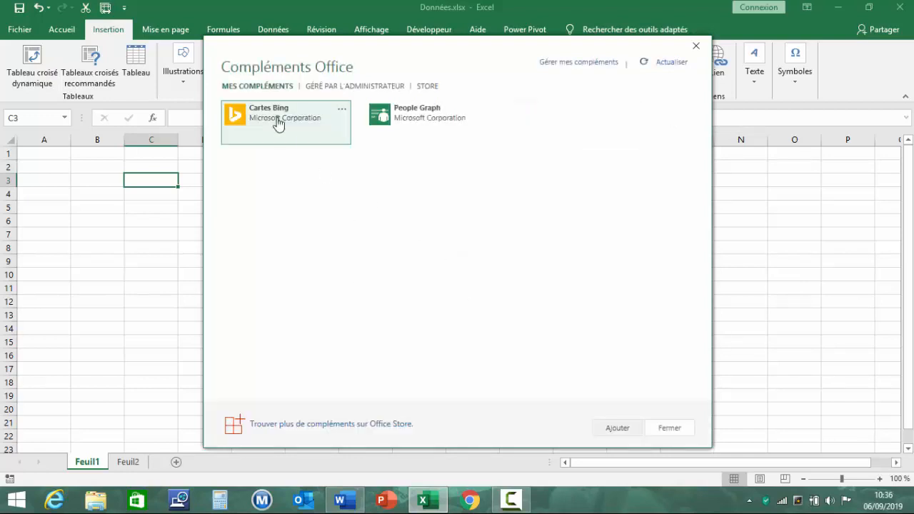
- Search the Office add-in store for "calendar" and add XLTools.net Calendar to the sheet
click(426, 87)
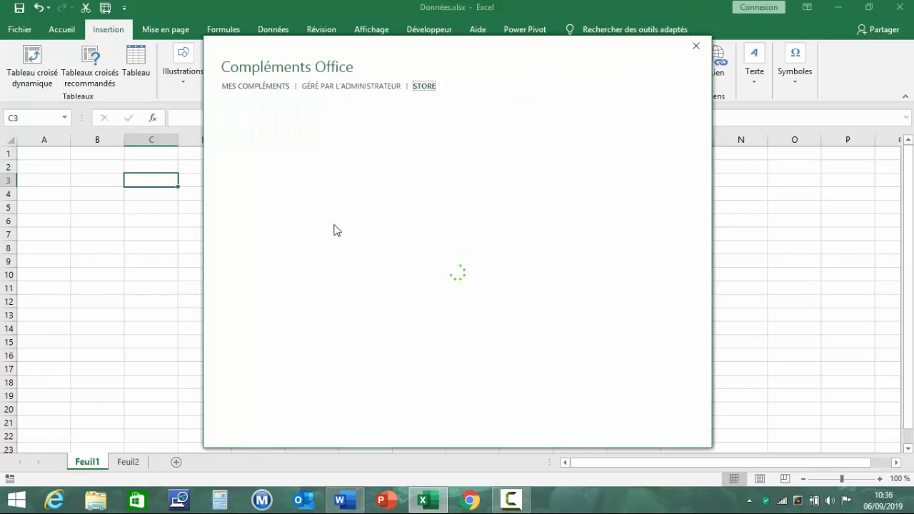
click(257, 138)
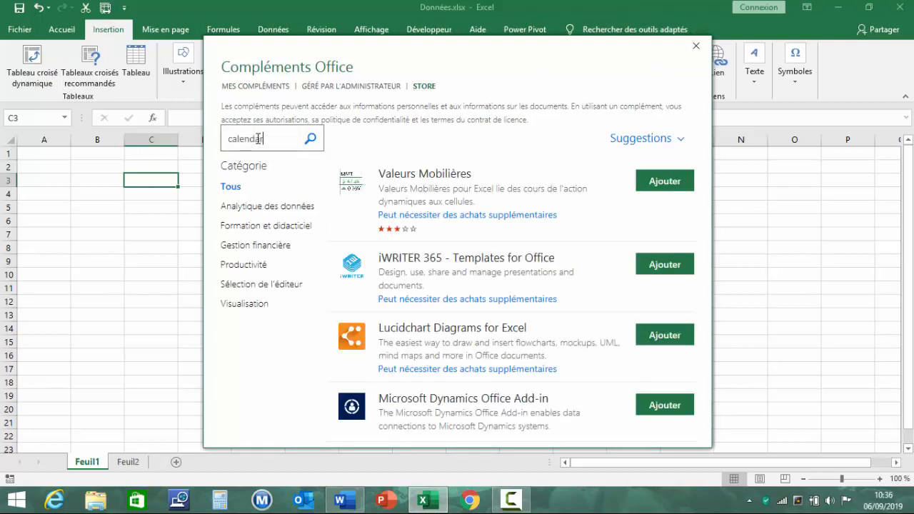
text(calendar)
key(Return)
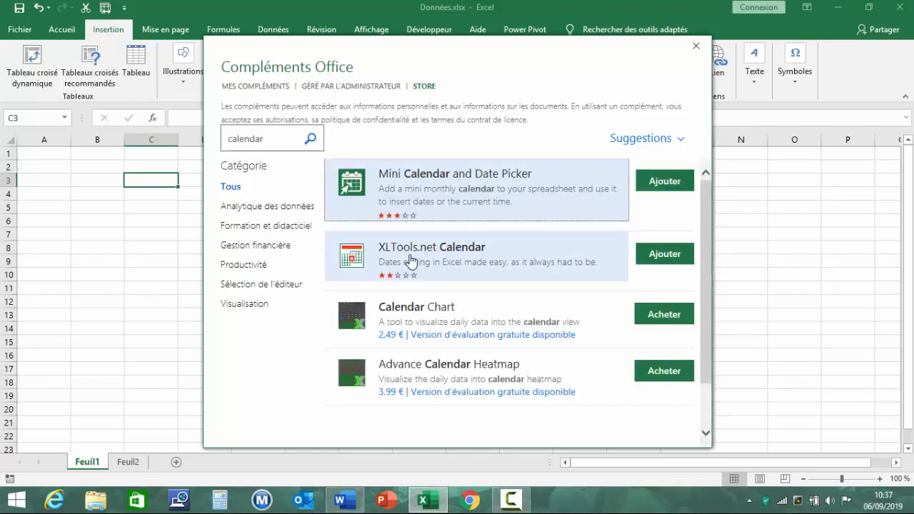
click(661, 264)
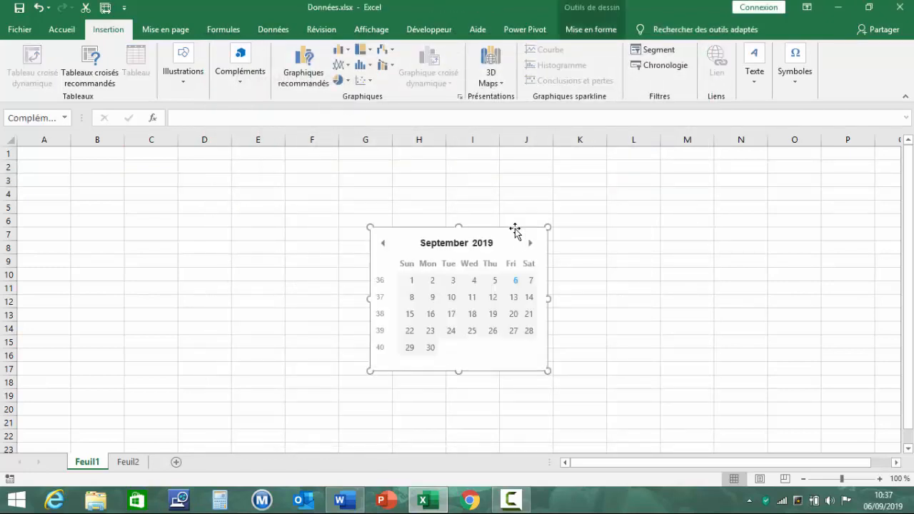
- Move the calendar over columns I to L, and use it to enter 06/09/2019 in D4 and 19/09/2019 in D5
drag(516, 230, 600, 184)
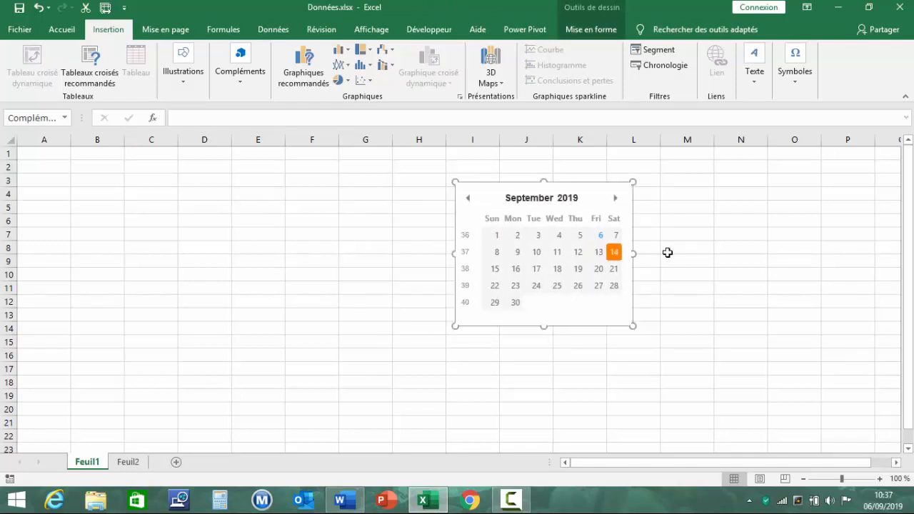
click(205, 191)
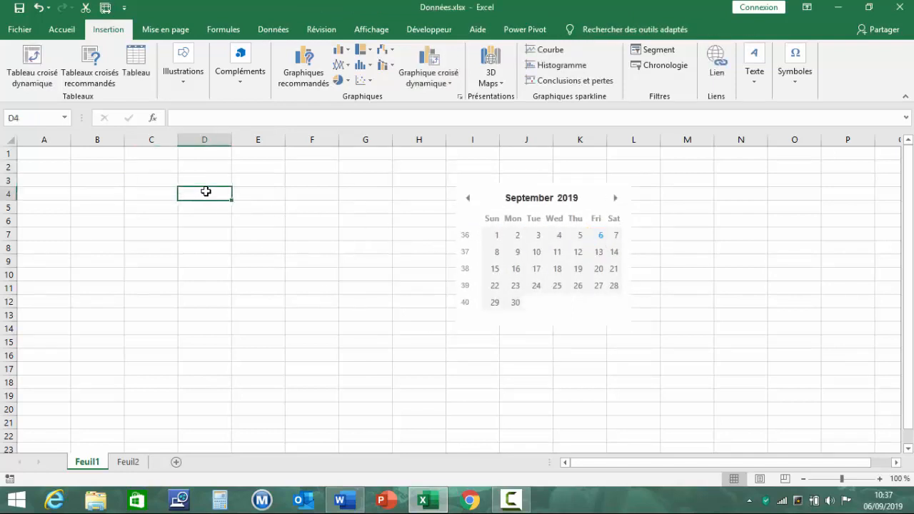
click(600, 238)
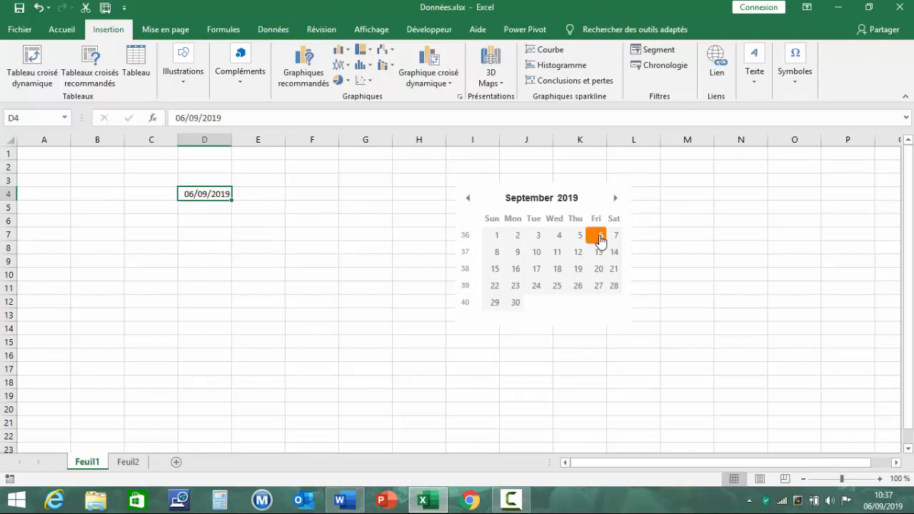
click(206, 208)
click(577, 270)
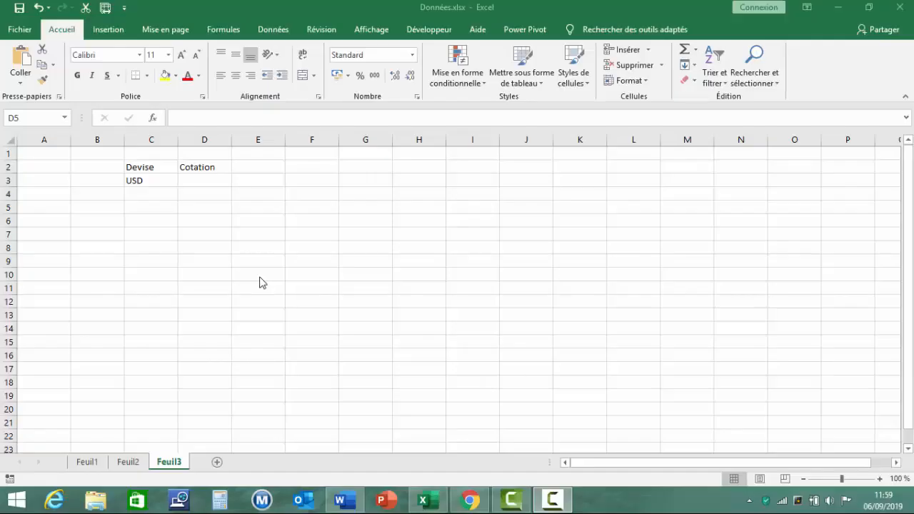
click(138, 182)
click(208, 183)
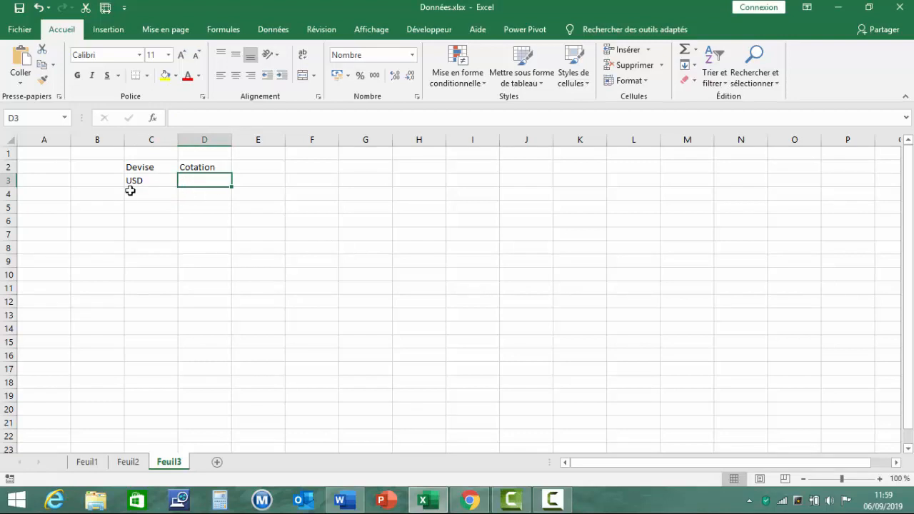
click(145, 194)
drag(145, 193, 160, 314)
click(148, 181)
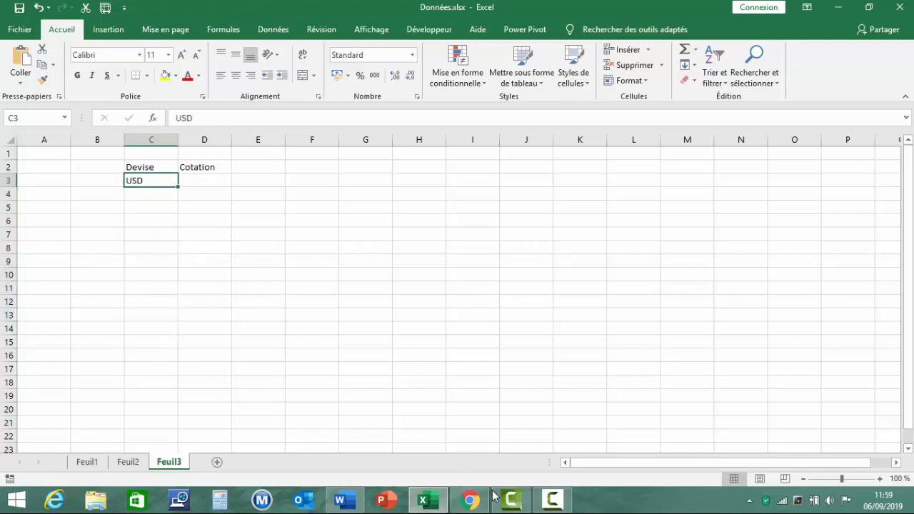
- Switch to Chrome, search the web for "x-rates" and open the X-Rates: Exchange Rates site
click(470, 504)
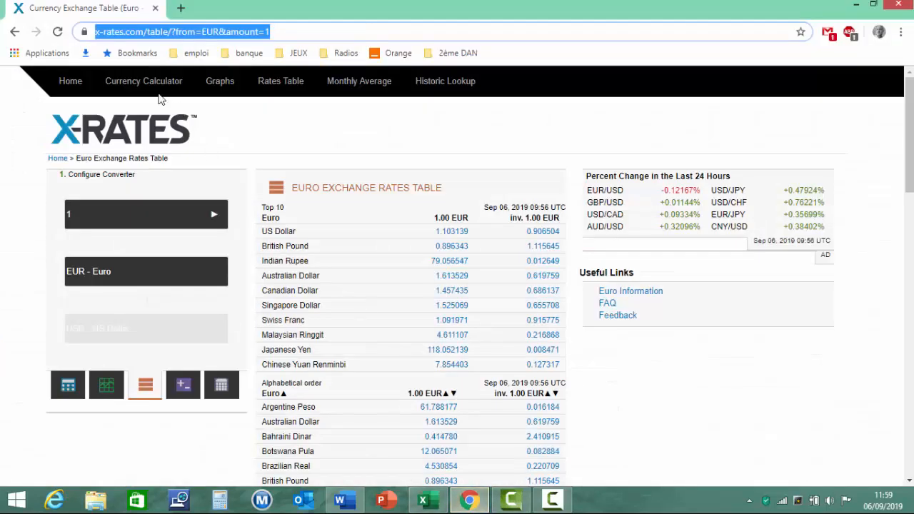
click(288, 32)
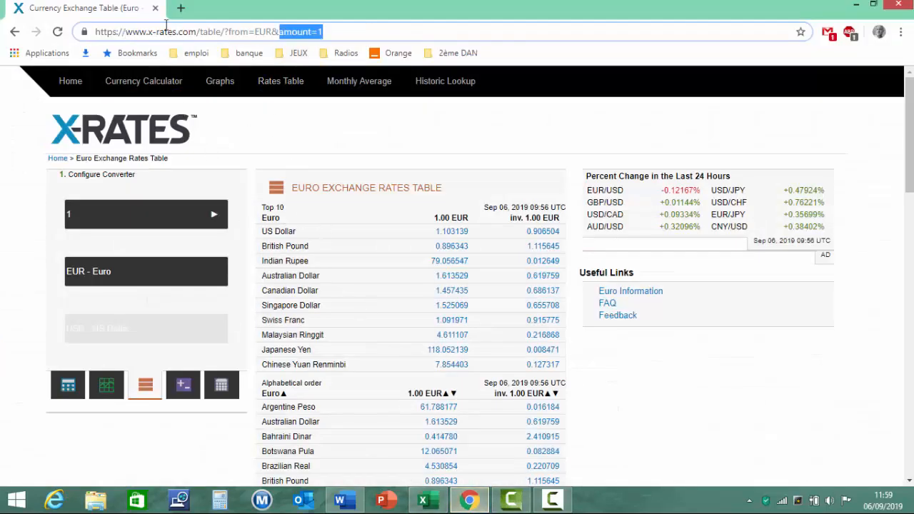
text(x-)
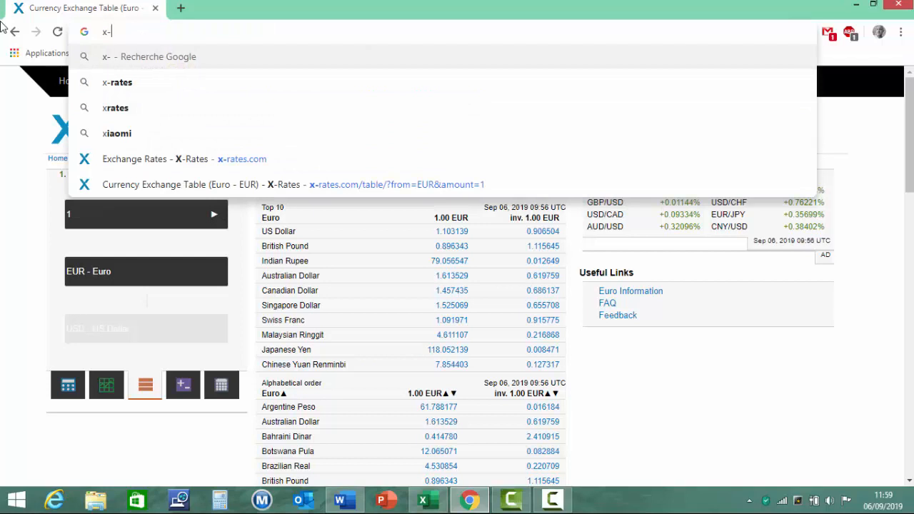
text(rates)
key(Return)
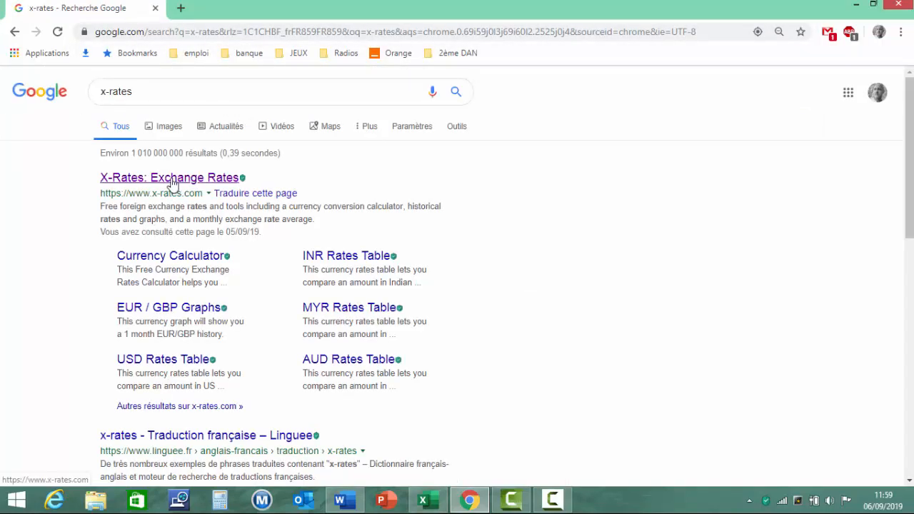
click(213, 184)
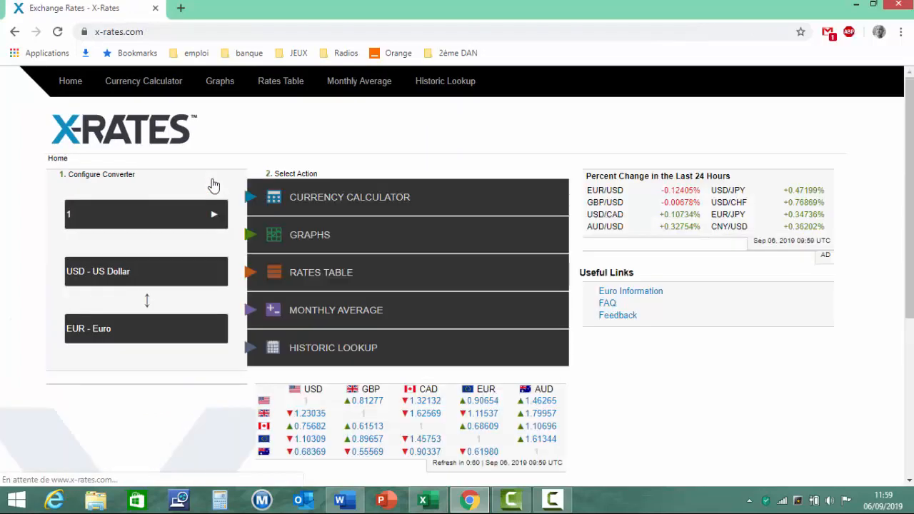
- Set the source currency to EUR - Euro and open its exchange rates table
click(155, 270)
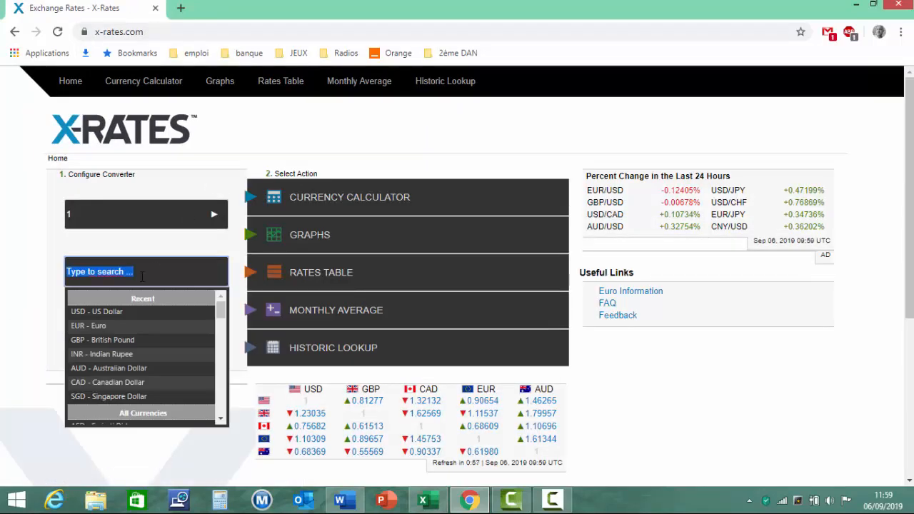
click(108, 326)
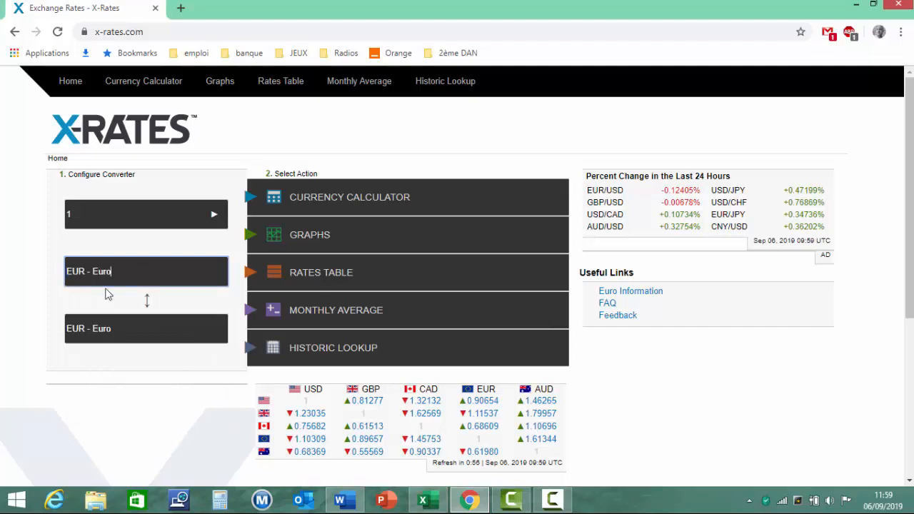
click(317, 278)
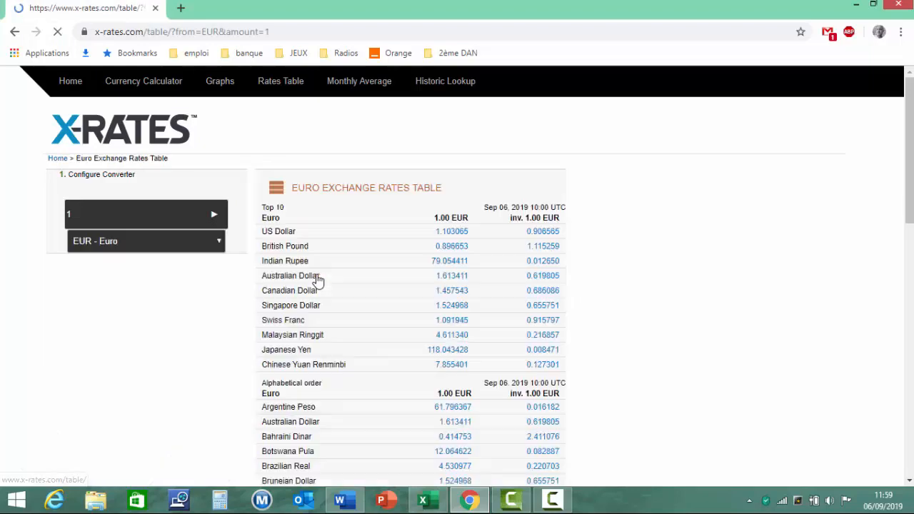
scroll(342, 307, down, 6)
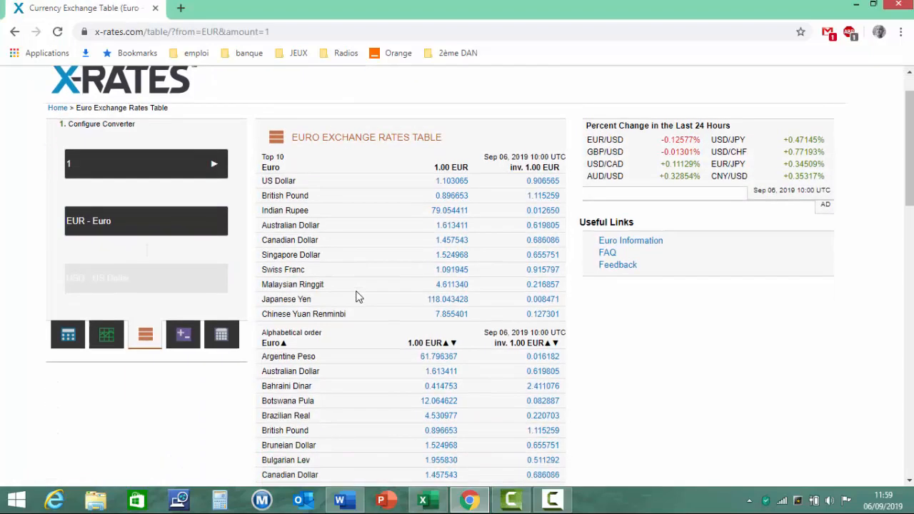
- Copy the web address of the euro exchange rates table
scroll(350, 289, up, 6)
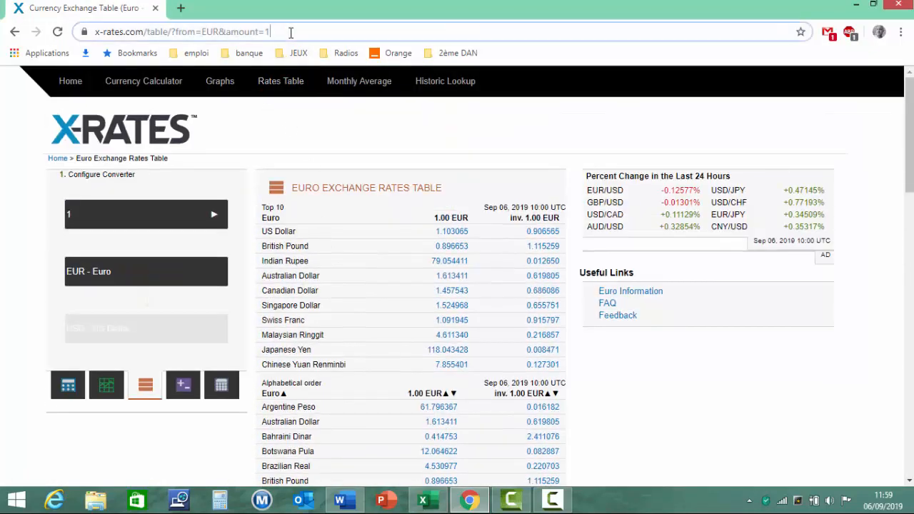
drag(290, 31, 49, 33)
key(ctrl+c)
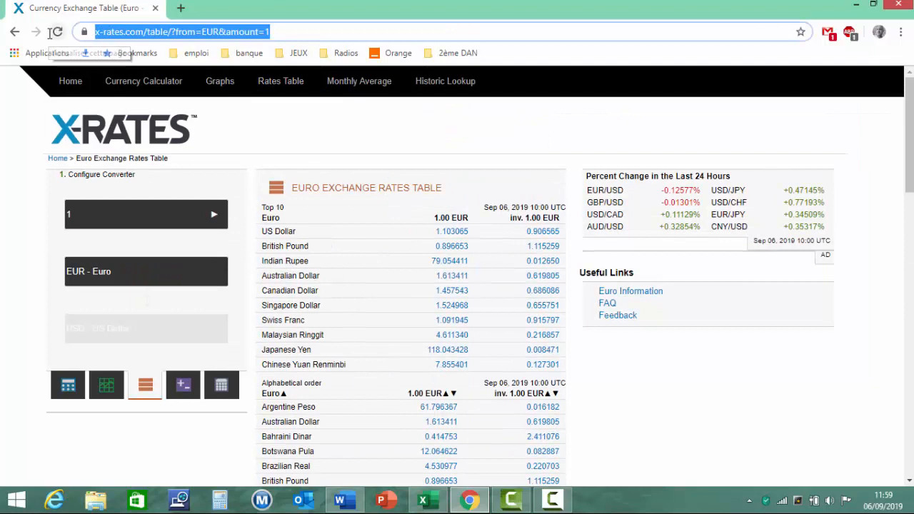
click(422, 500)
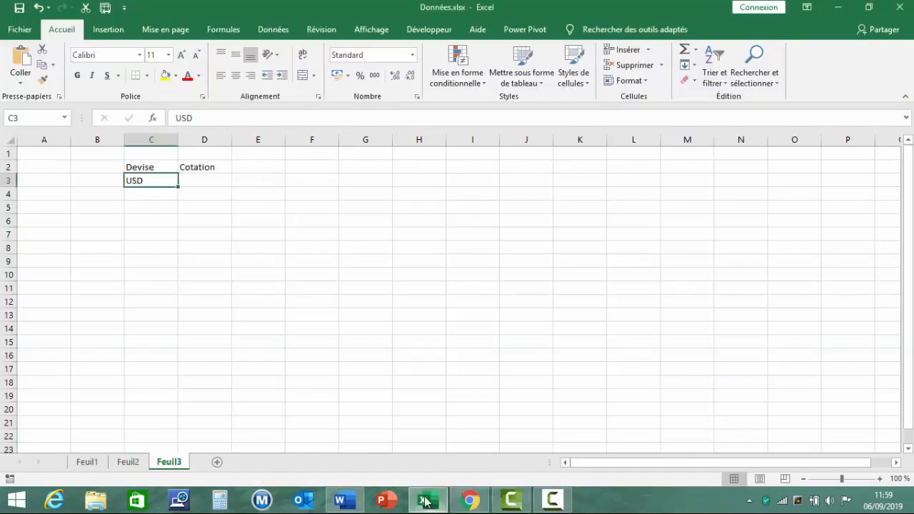
click(275, 31)
click(77, 84)
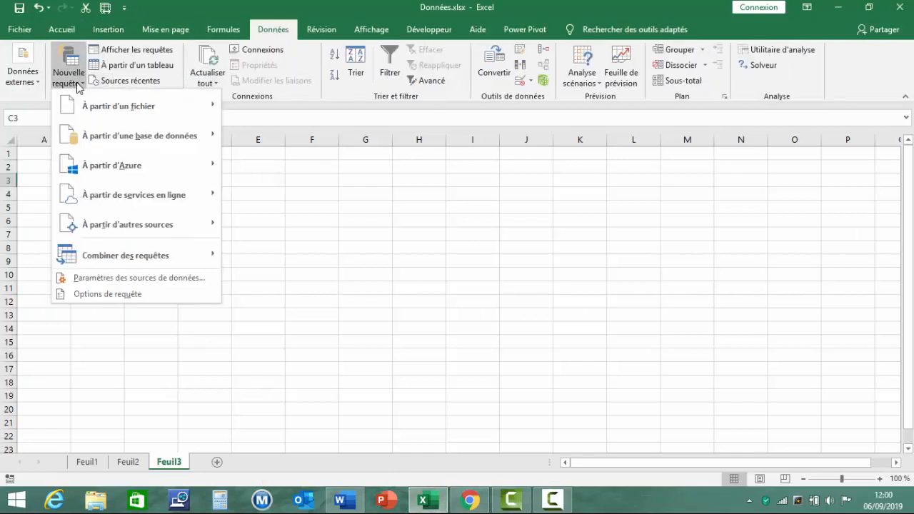
mouse_move(80, 227)
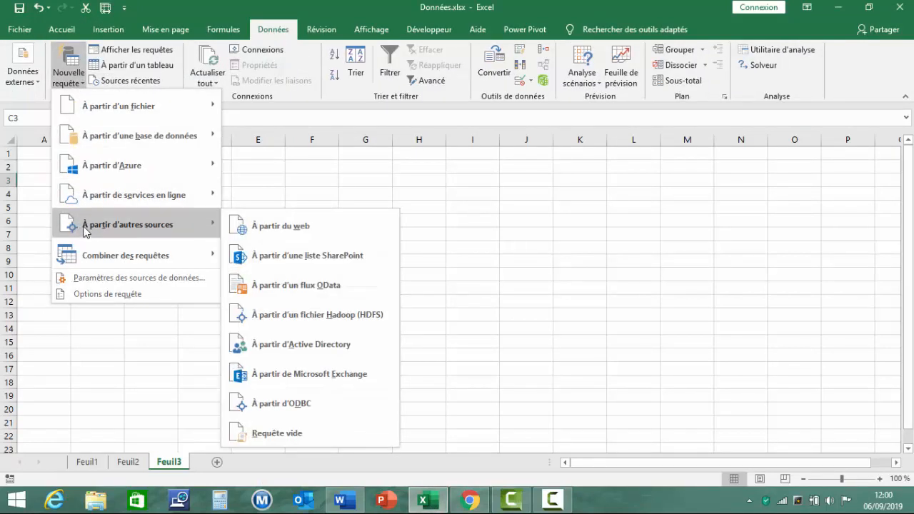
click(298, 227)
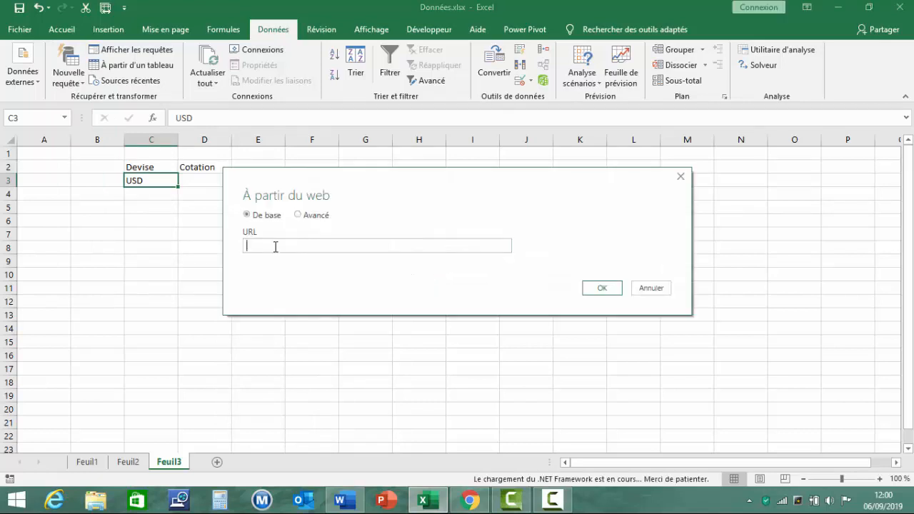
key(ctrl+v)
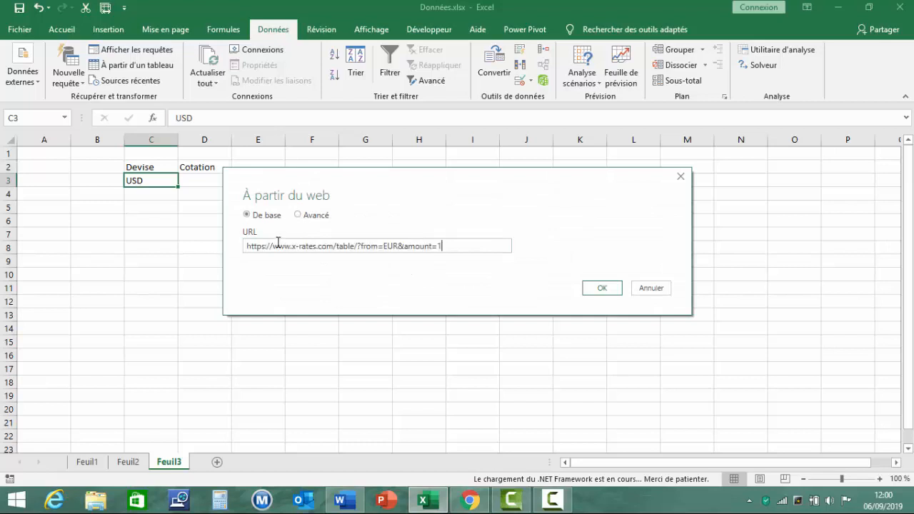
click(605, 288)
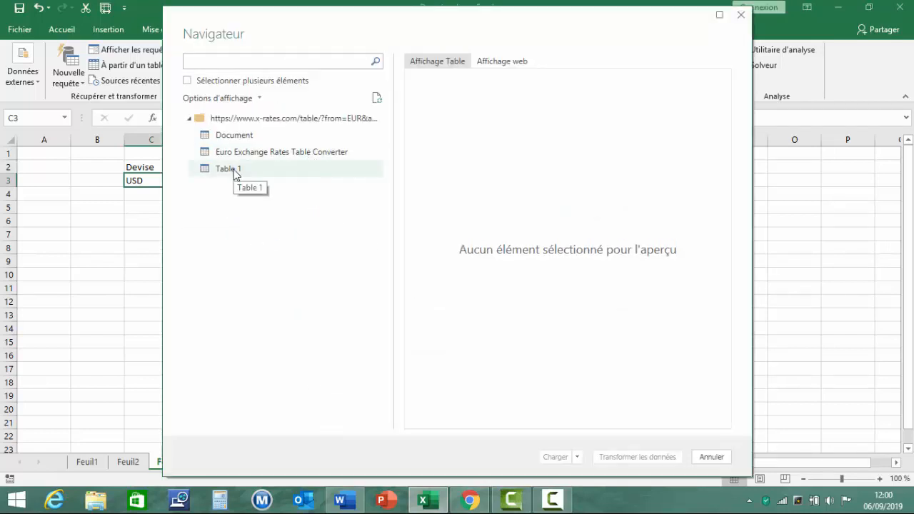
- Preview Table 1 from the web page and load it into the workbook
click(233, 171)
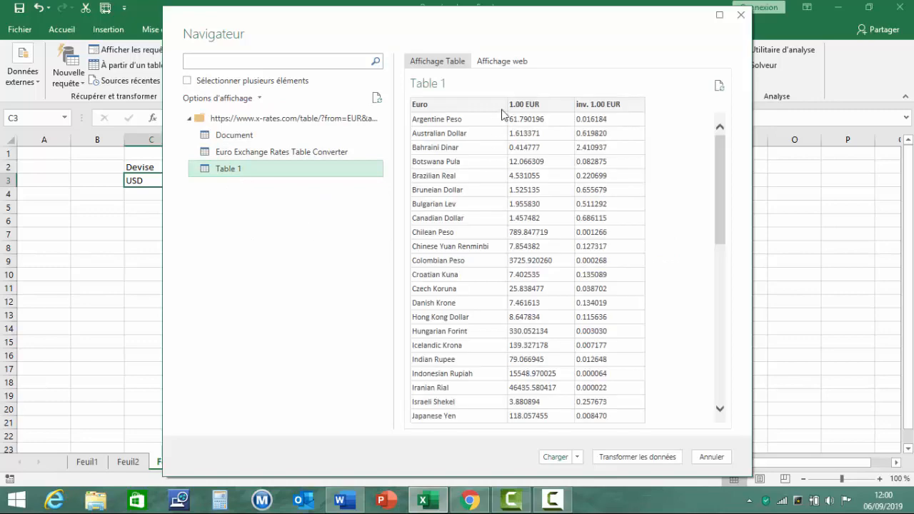
mouse_move(716, 173)
mouse_down()
mouse_move(723, 219)
mouse_move(711, 238)
mouse_move(707, 170)
mouse_up()
click(563, 457)
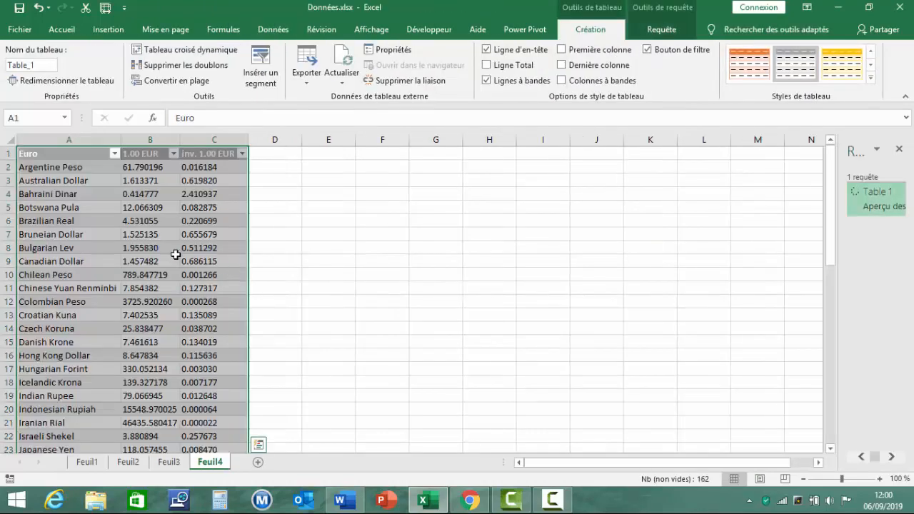
click(145, 264)
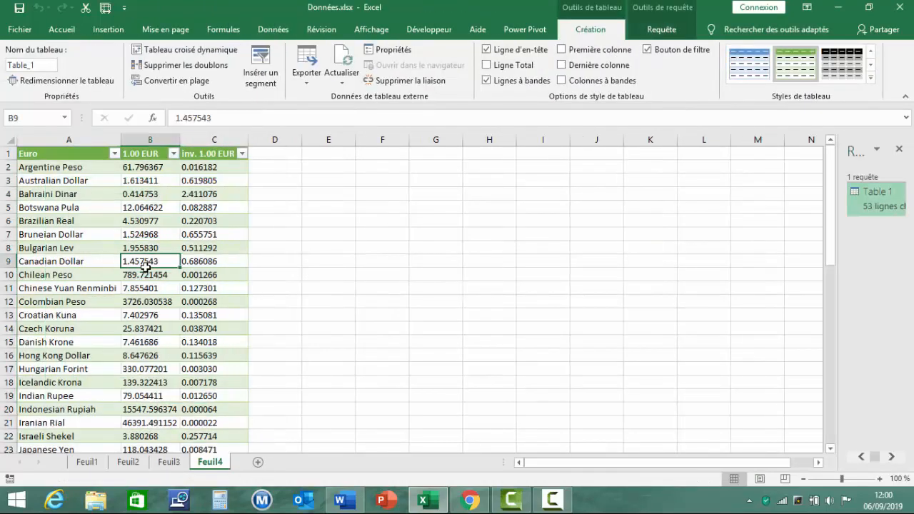
- In cell D3 of Feuil3, link to the US Dollar rate with the formula =Feuil4!B53
click(170, 462)
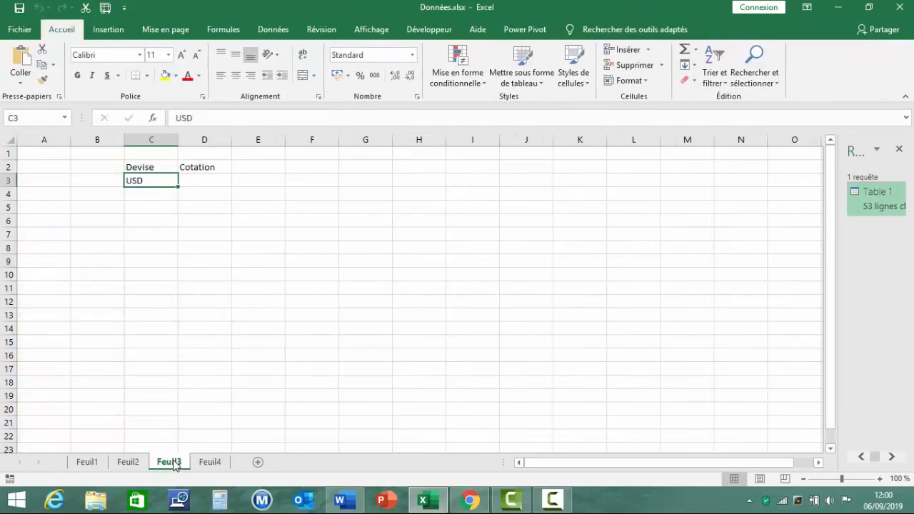
click(212, 179)
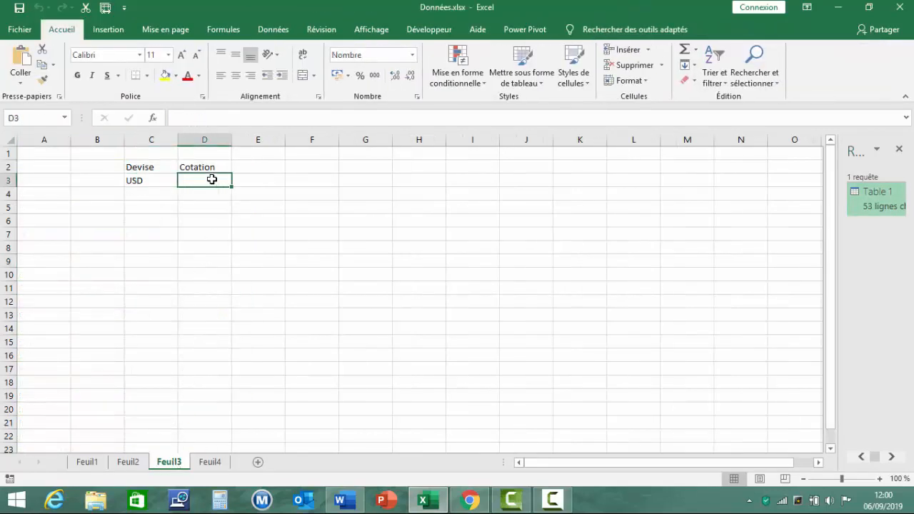
text(=)
click(210, 462)
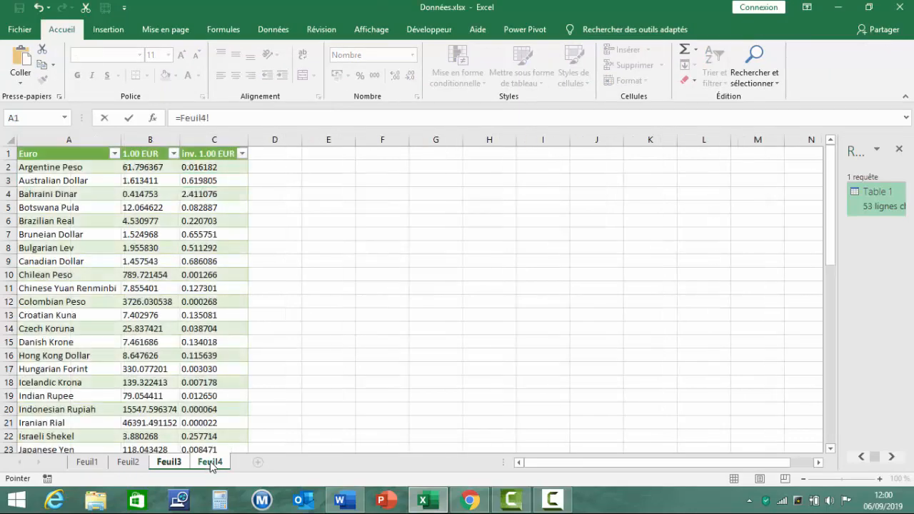
scroll(128, 324, down, 12)
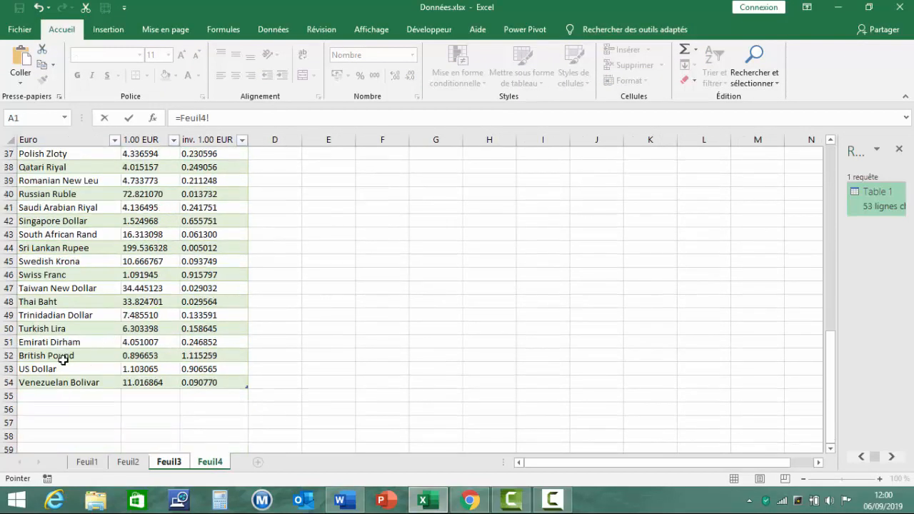
click(130, 367)
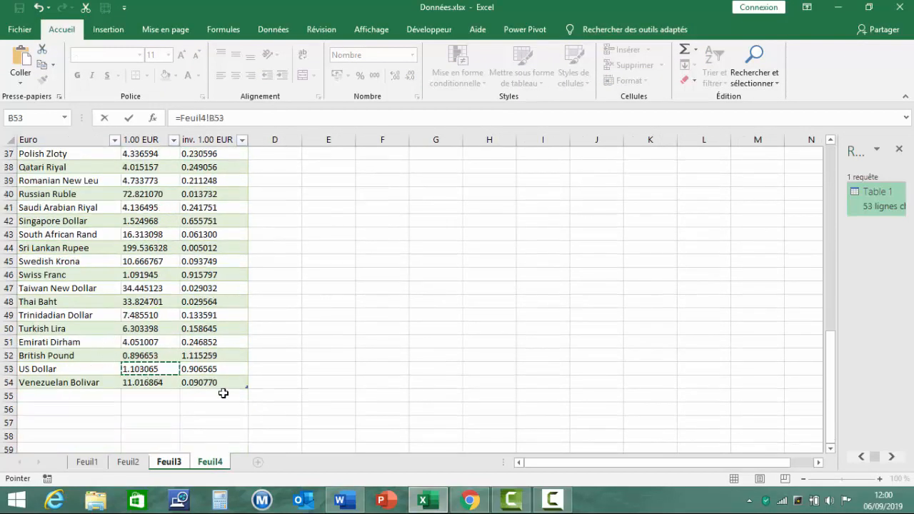
key(Return)
key(Up)
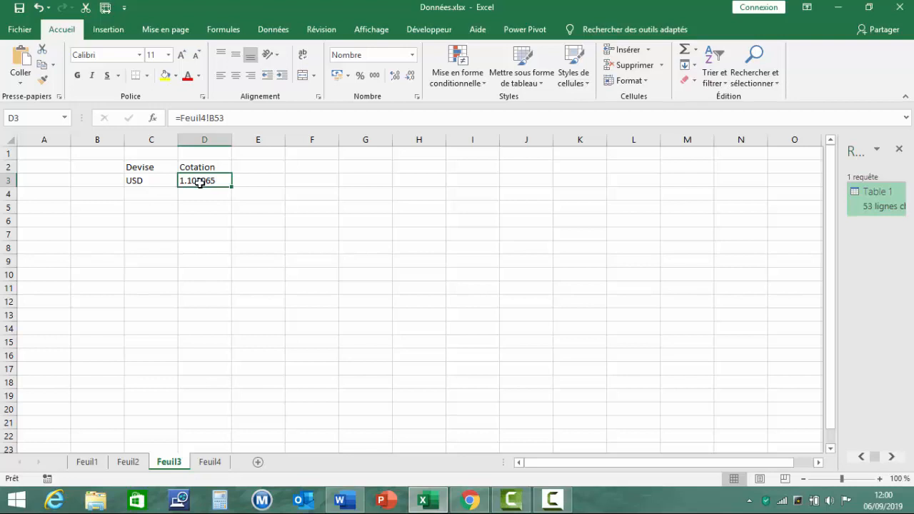
- Set the Table 1 query connection to refresh every 5 minutes and whenever the file is opened
click(274, 29)
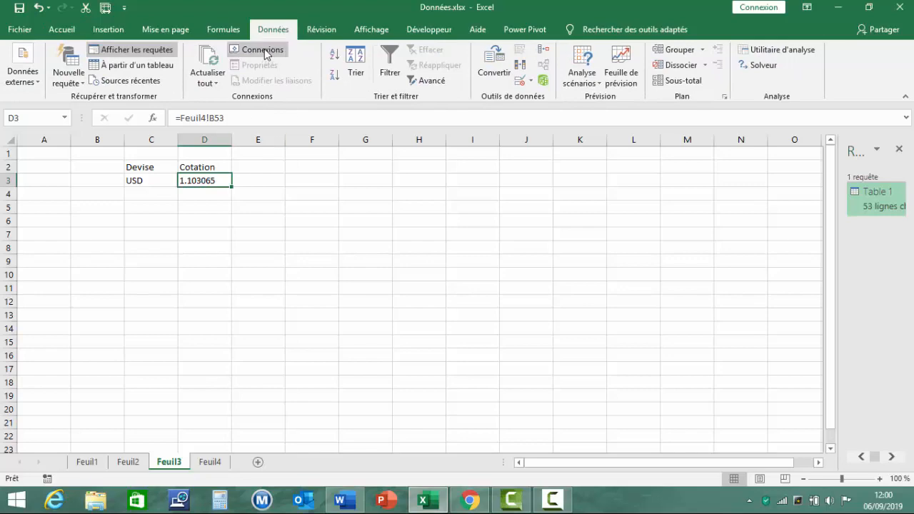
click(264, 51)
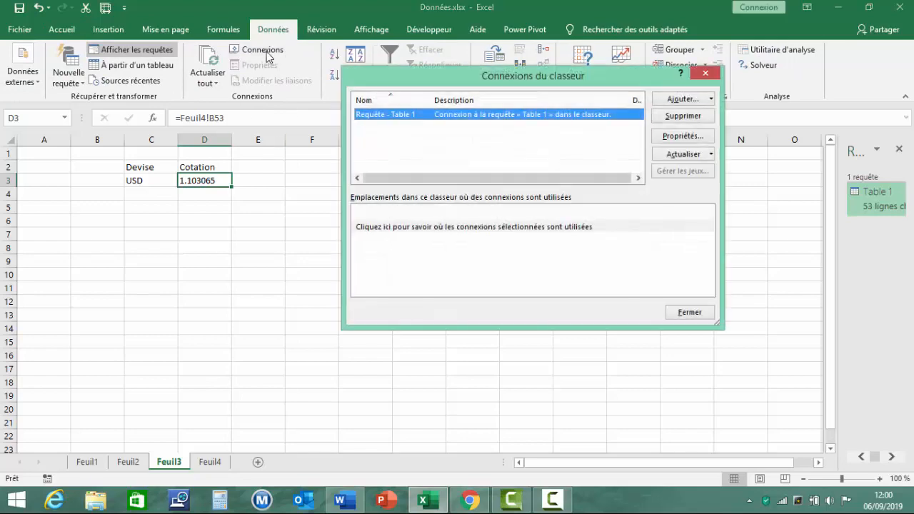
double_click(452, 122)
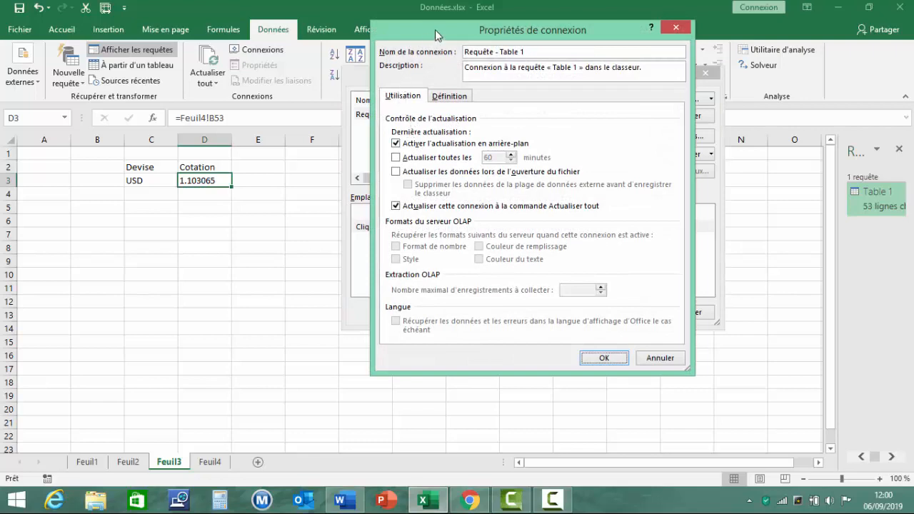
drag(434, 29, 414, 117)
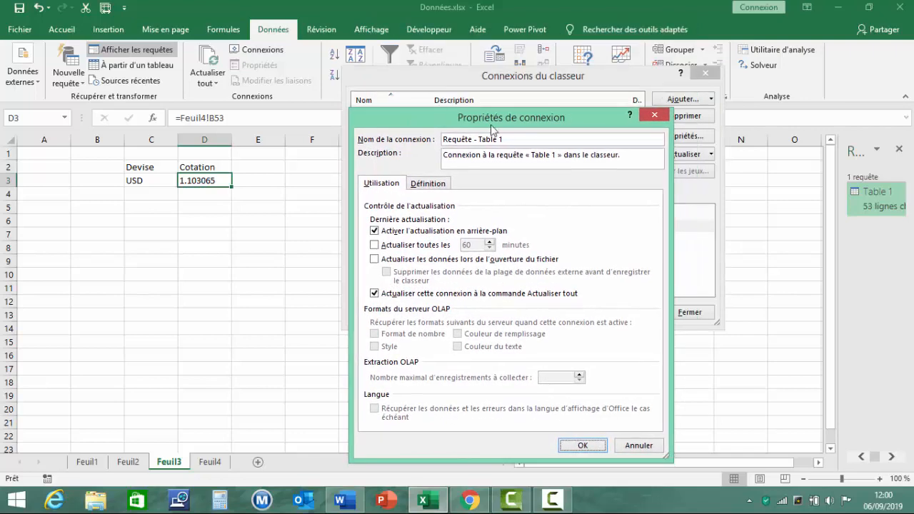
click(376, 247)
click(464, 245)
key(Delete)
key(Delete)
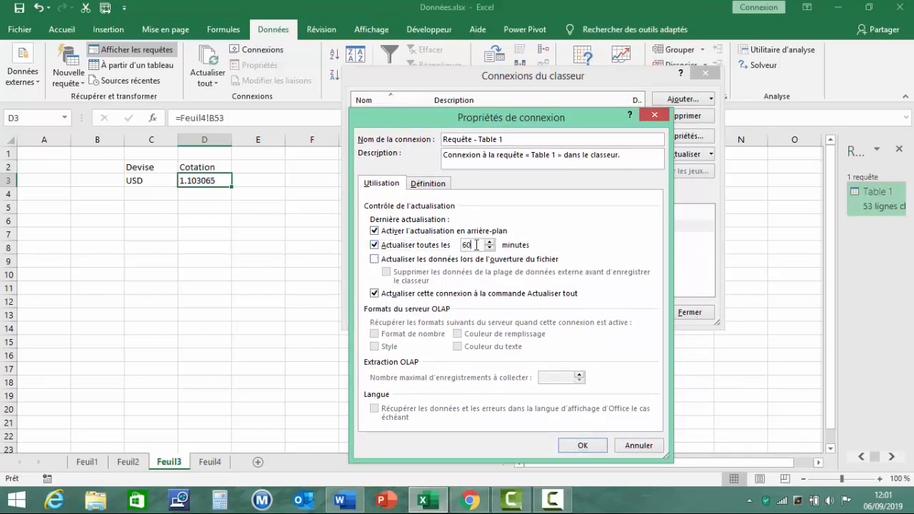
text(5)
click(376, 259)
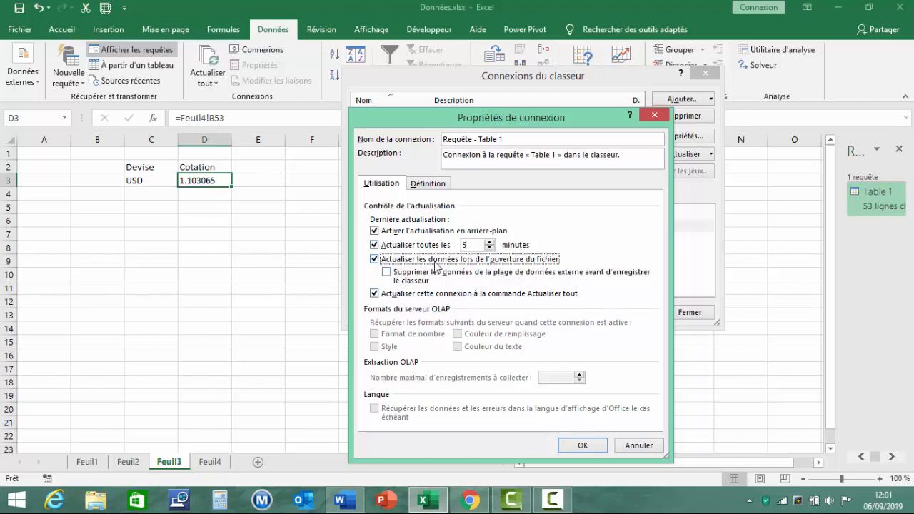
click(583, 445)
click(689, 315)
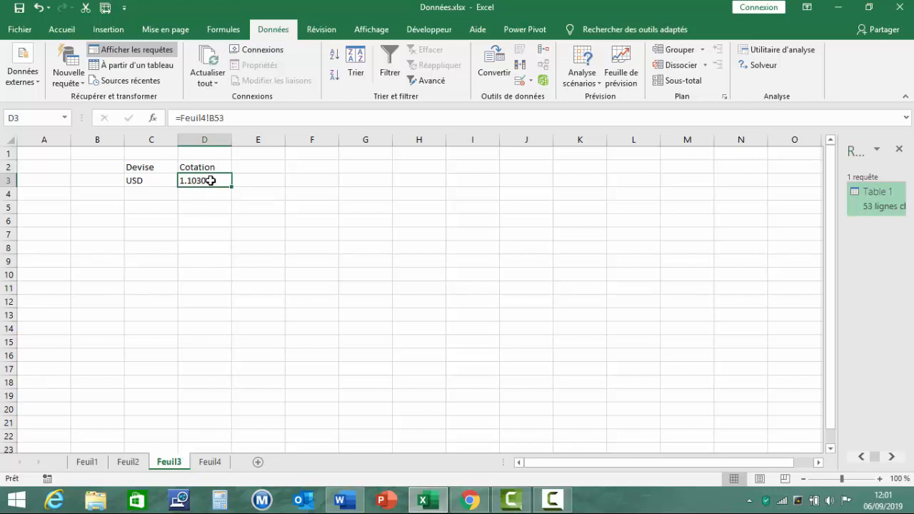
drag(143, 182, 136, 330)
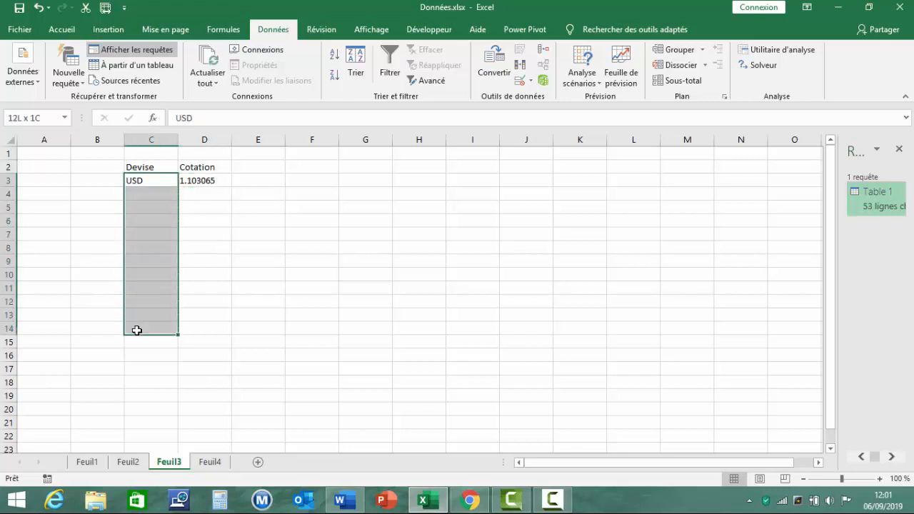
click(209, 182)
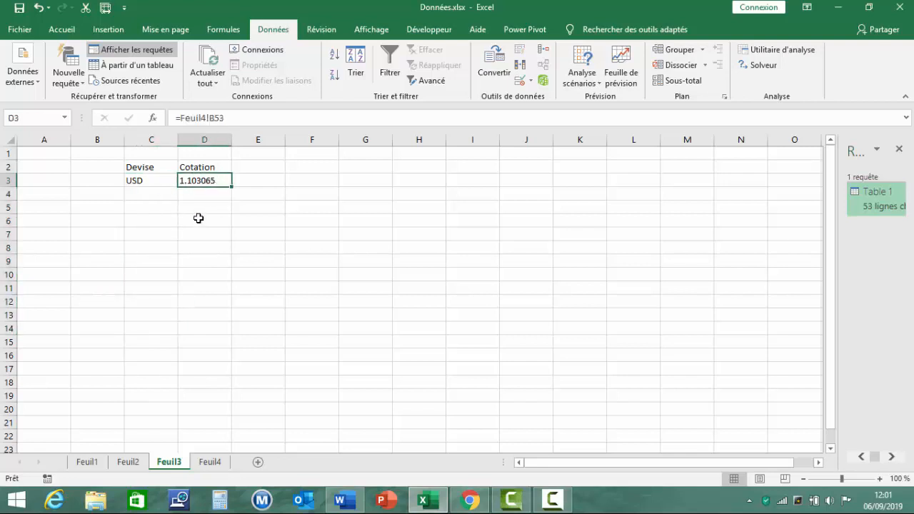